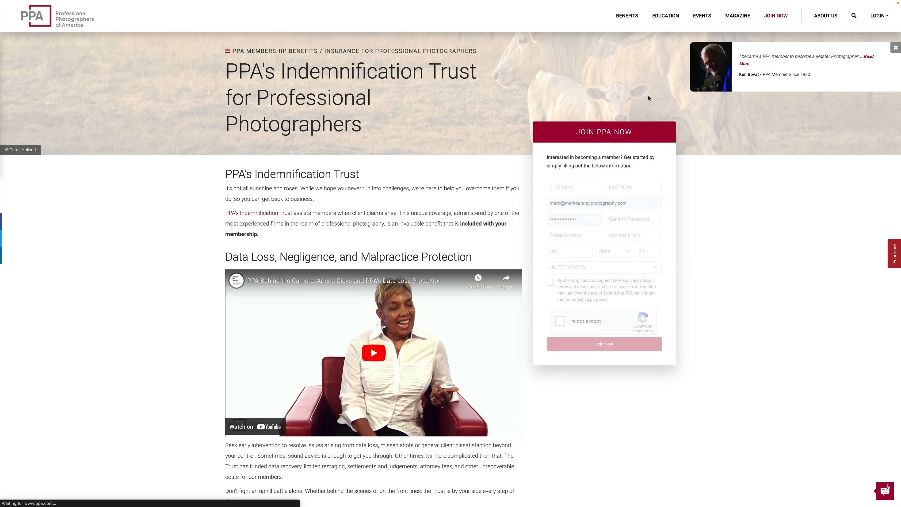
scroll(685, 207, down, 4)
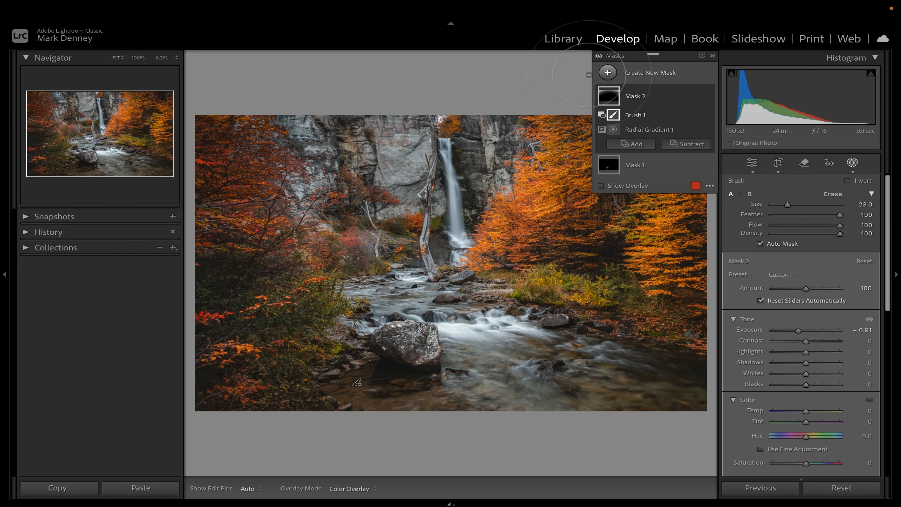
- Create a linear gradient mask rising from the photo's lower edge, fading out around the middle of the foreground boulder
click(608, 73)
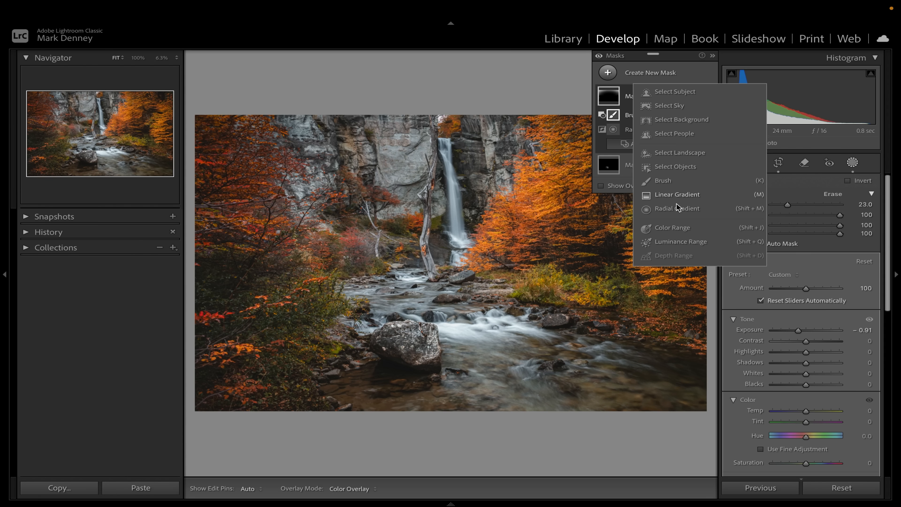
click(677, 195)
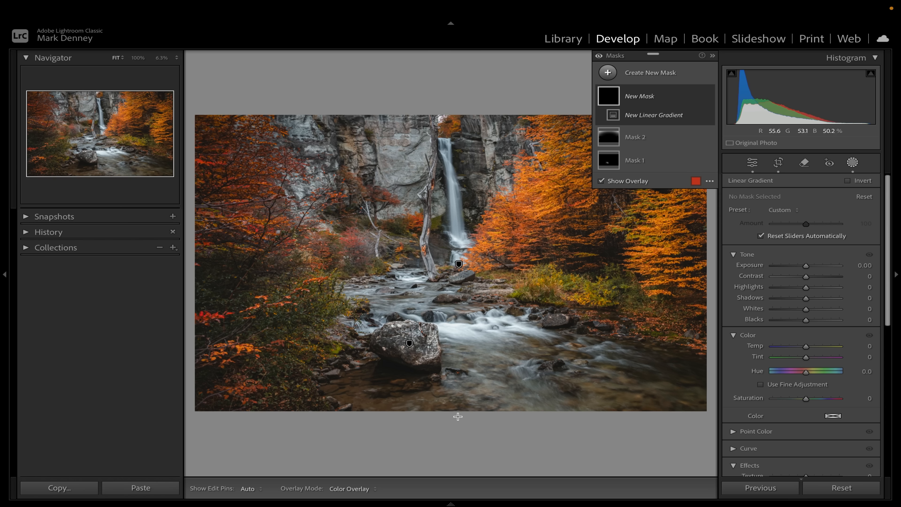
drag(458, 413, 458, 292)
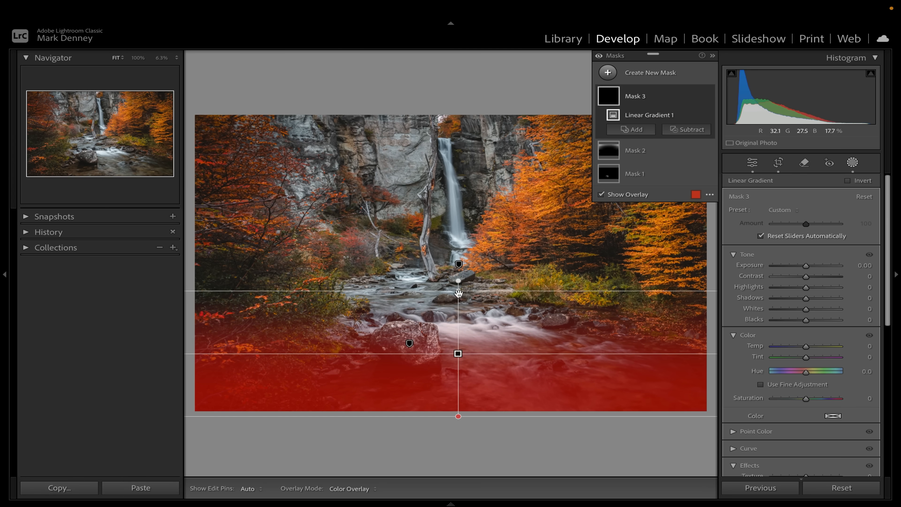
drag(457, 352, 454, 411)
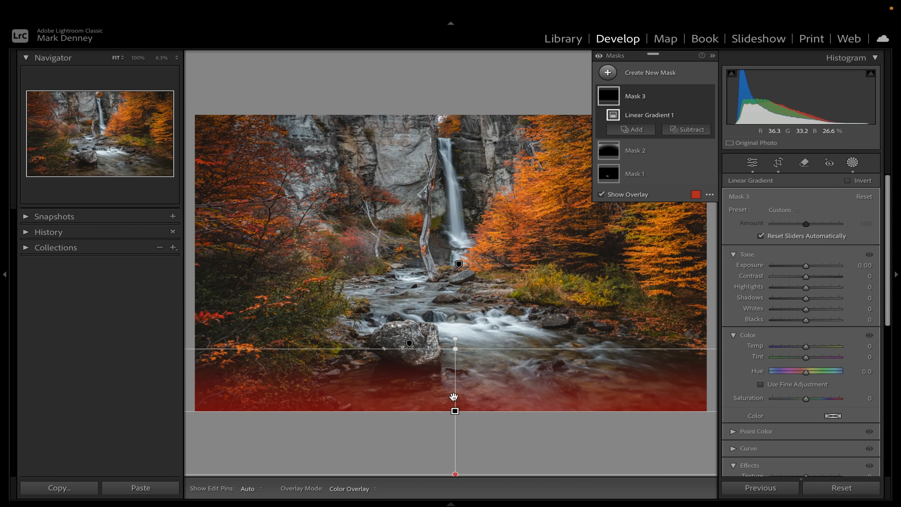
drag(454, 350, 456, 338)
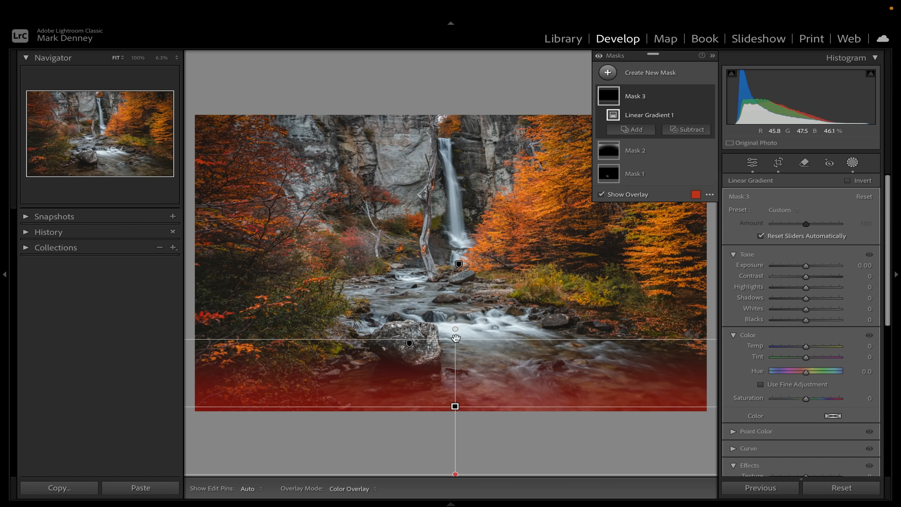
- Set Mask 3's exposure to −0.60, judging the foreground darkening with the mask shown and hidden
drag(802, 269, 798, 265)
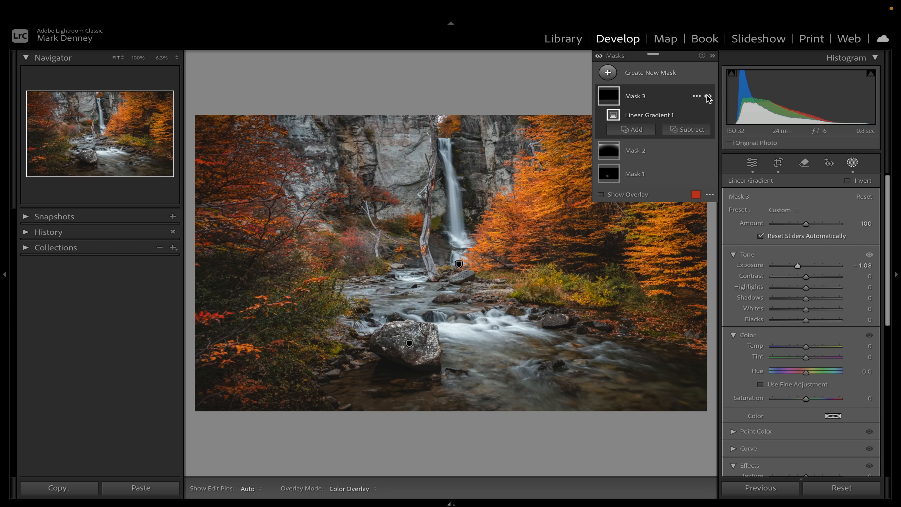
click(707, 97)
click(708, 97)
click(708, 97)
click(708, 97)
drag(802, 265, 802, 264)
- Compare the photo with and without Mask 3, and with all masks hidden and shown
click(708, 97)
click(707, 97)
click(707, 97)
click(708, 97)
click(707, 97)
click(708, 96)
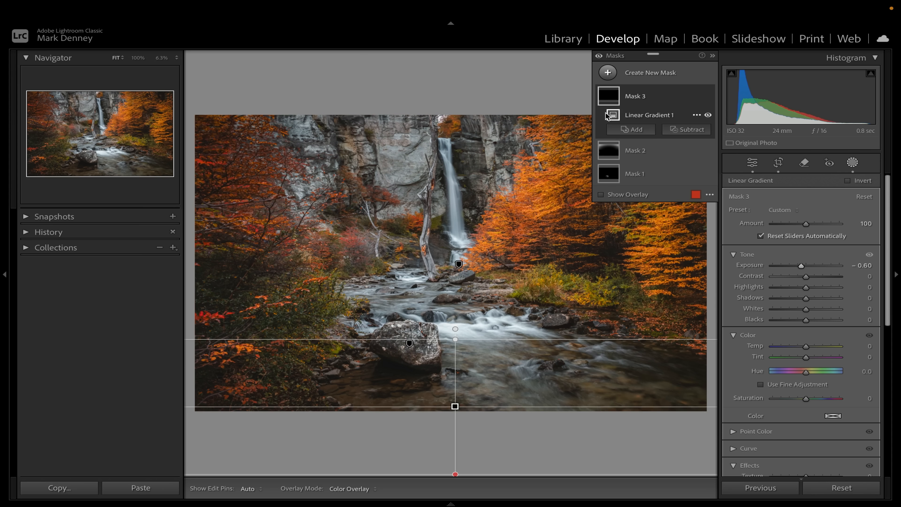
click(599, 57)
click(599, 56)
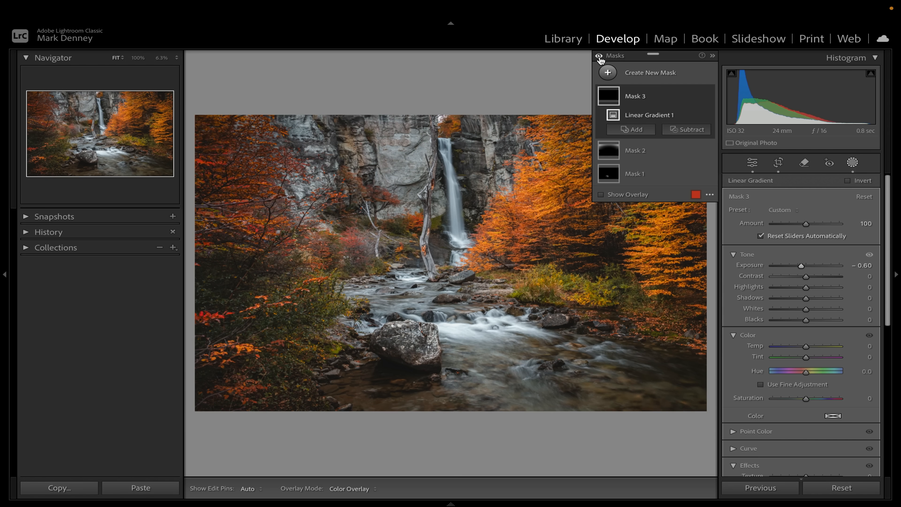
click(599, 56)
click(599, 57)
- Create a wide radial gradient mask centred at the base of the waterfall, nearly spanning the photo's full width
click(608, 73)
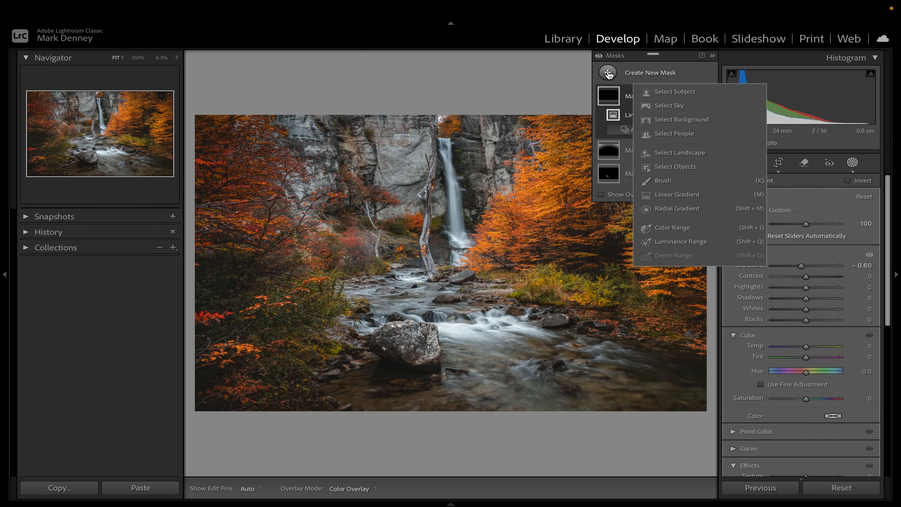
click(679, 209)
drag(432, 232, 650, 356)
drag(433, 232, 453, 258)
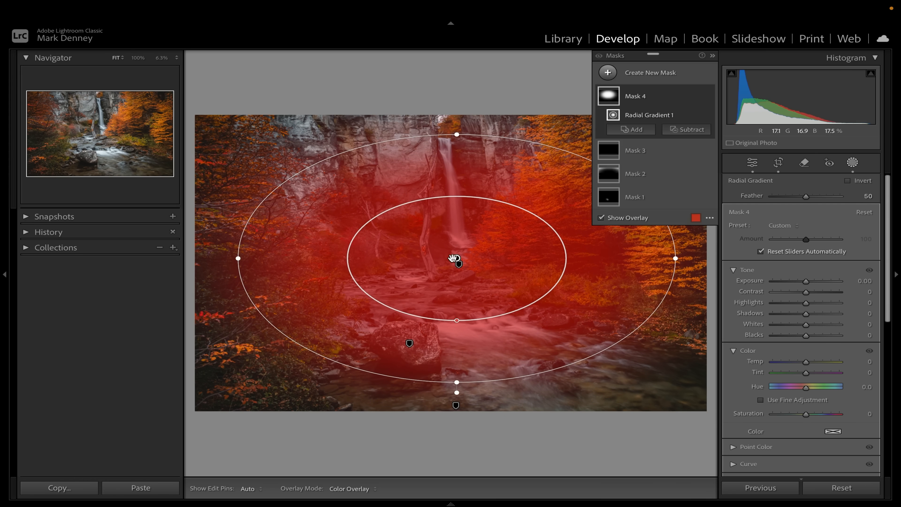
drag(677, 263, 698, 260)
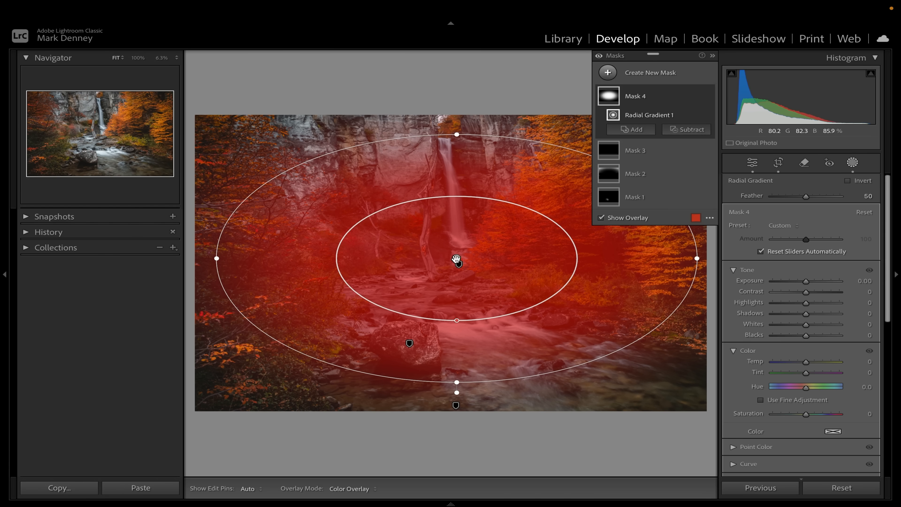
drag(457, 258, 453, 258)
drag(693, 258, 701, 258)
drag(452, 131, 453, 127)
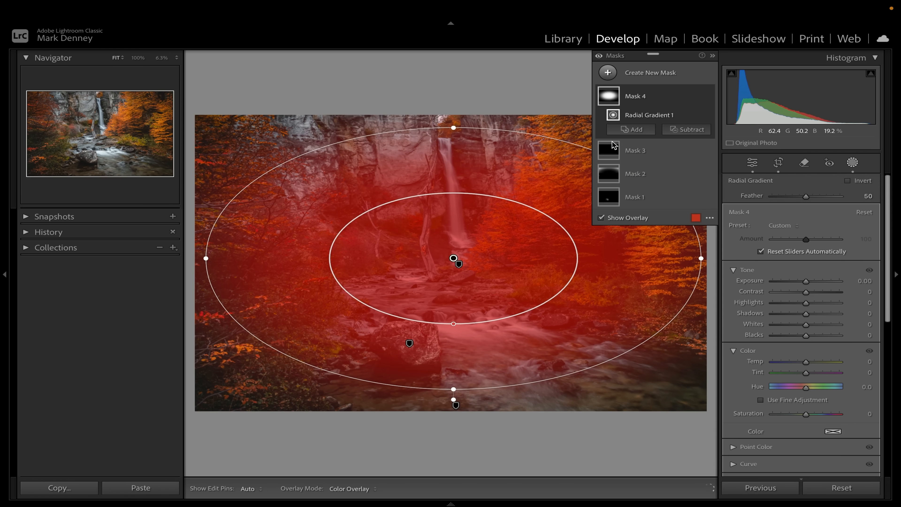
- Set Mask 4's feather to 75, exposure to 0.58, contrast to 25, highlights to −20 and whites to −20
drag(830, 198, 830, 196)
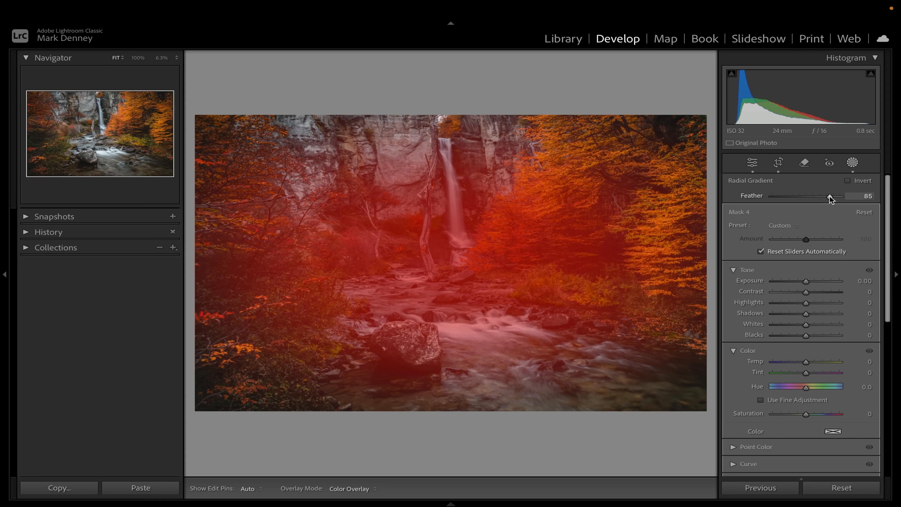
drag(823, 195, 822, 196)
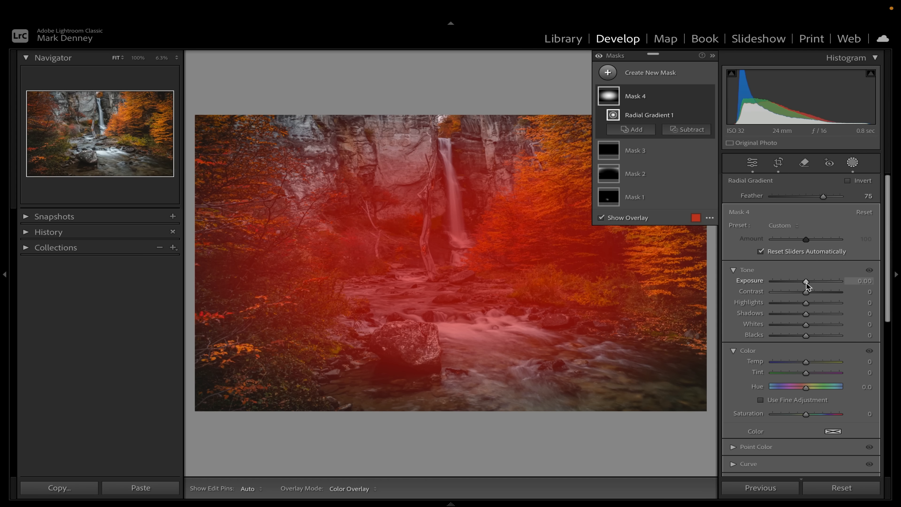
drag(806, 281, 799, 302)
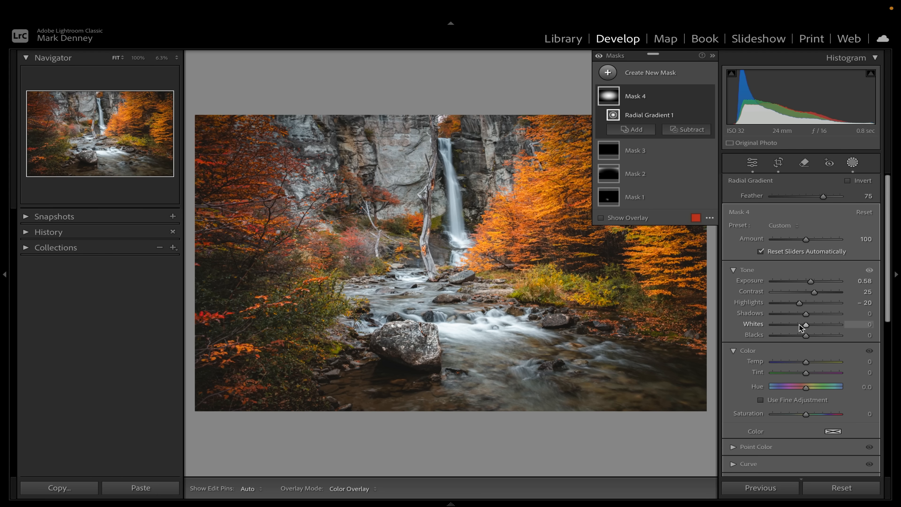
drag(799, 324, 799, 325)
- Judge the photo with Mask 4 hidden and shown, and raise its exposure to 0.64
click(708, 97)
click(709, 97)
click(708, 97)
click(708, 97)
click(708, 97)
click(708, 97)
drag(811, 282, 812, 282)
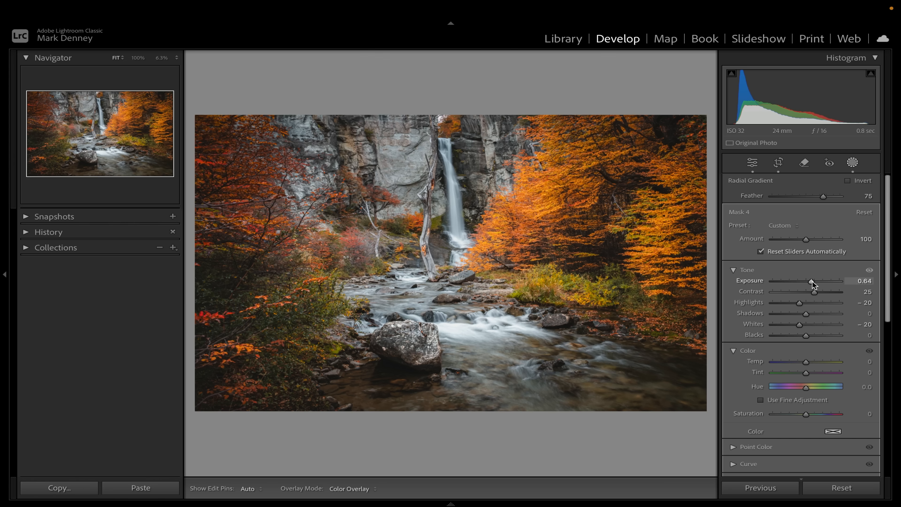
drag(812, 281, 813, 281)
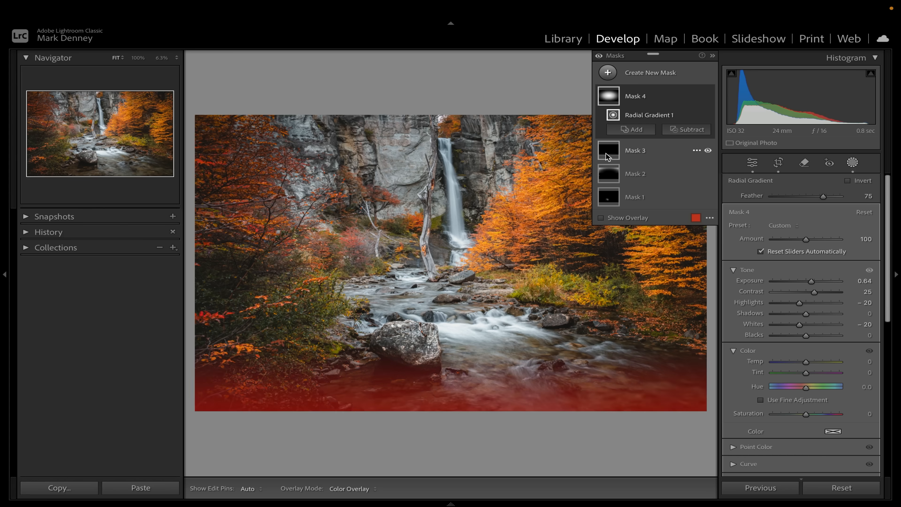
- Compare the photo with and without the radial gradient mask's adjustments
click(707, 96)
click(708, 96)
click(708, 97)
click(707, 96)
click(707, 97)
click(708, 96)
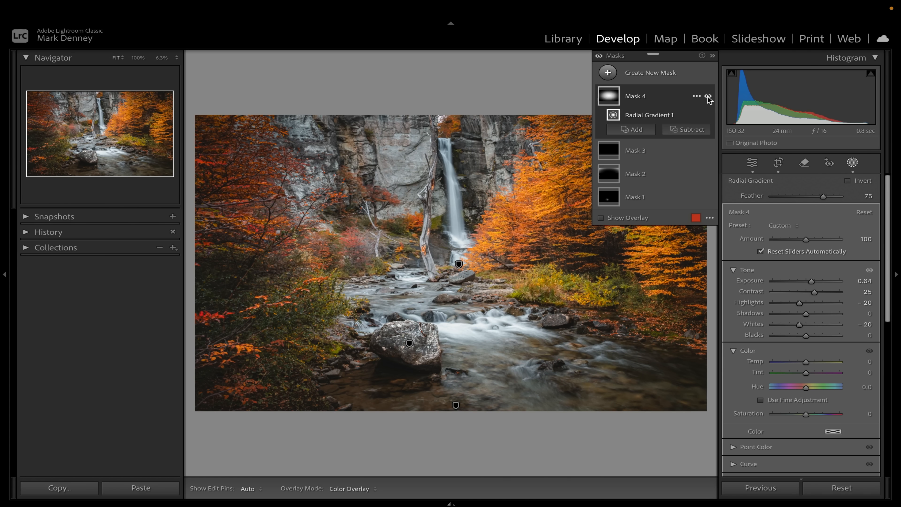
click(707, 96)
- Examine the combined effect of all masks by repeatedly hiding and showing them together
click(599, 56)
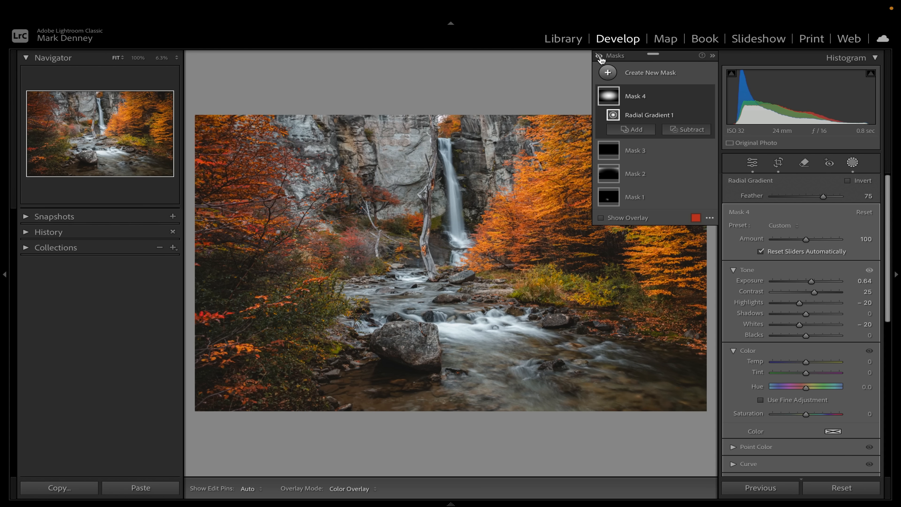
click(599, 56)
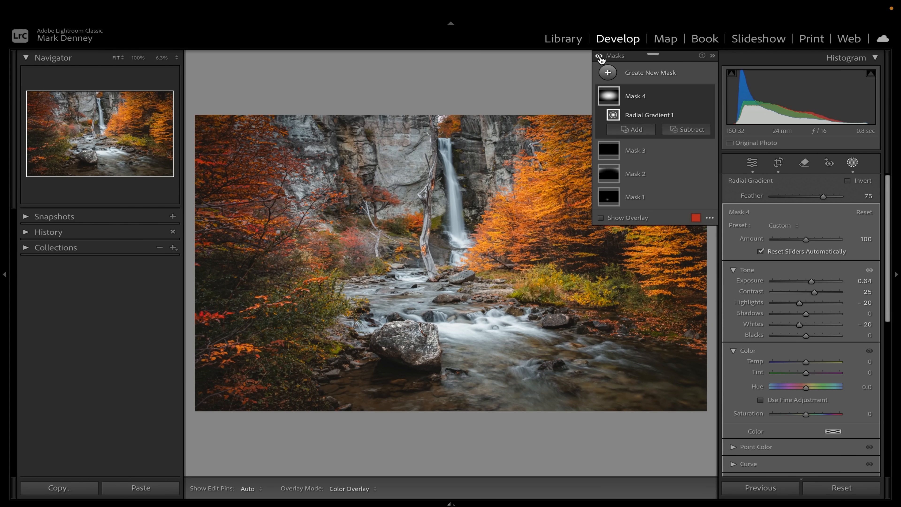
click(599, 56)
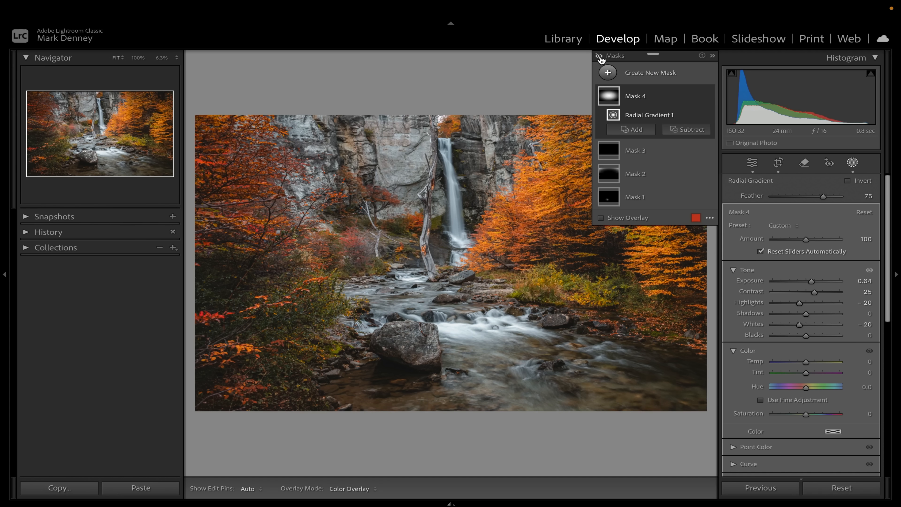
click(599, 56)
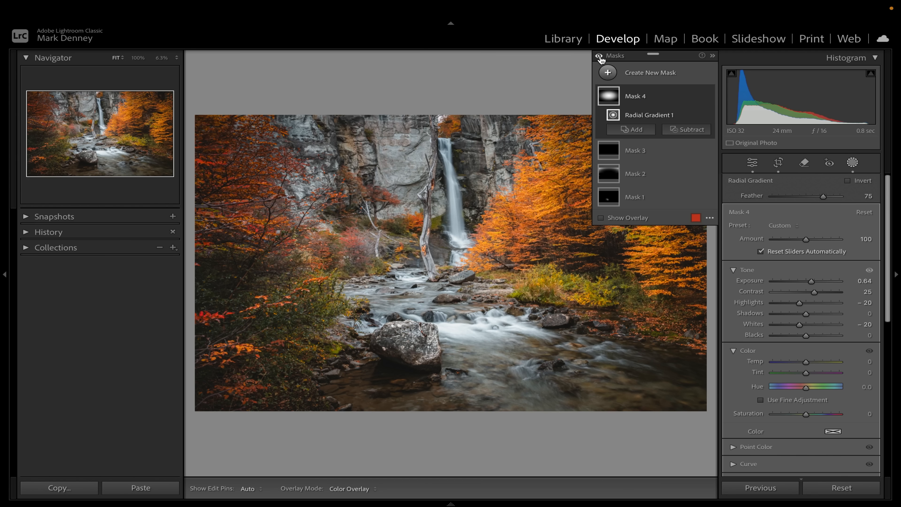
click(599, 56)
click(599, 56)
click(599, 56)
click(599, 56)
click(600, 56)
click(599, 56)
click(599, 56)
click(599, 56)
- Set Mask 4's exposure to 0.46 and compare the photo with all masks hidden and shown
click(618, 96)
drag(812, 282, 810, 281)
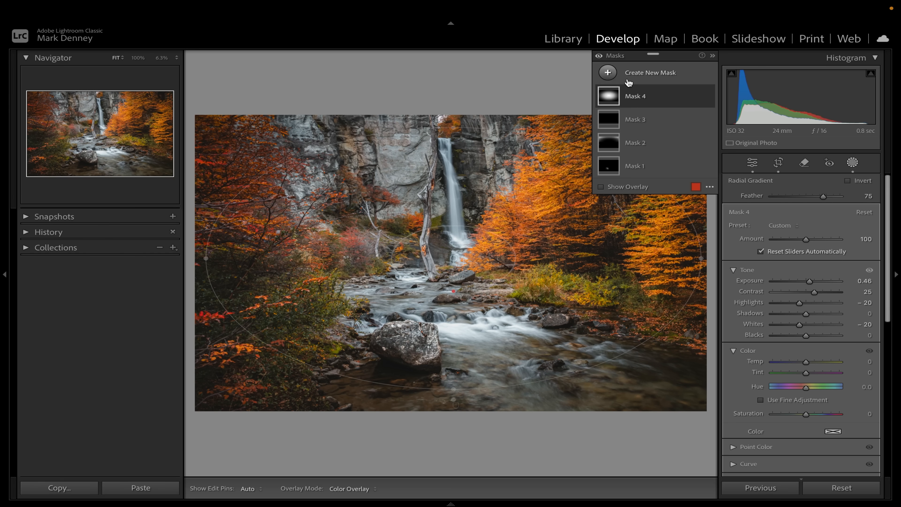
click(599, 56)
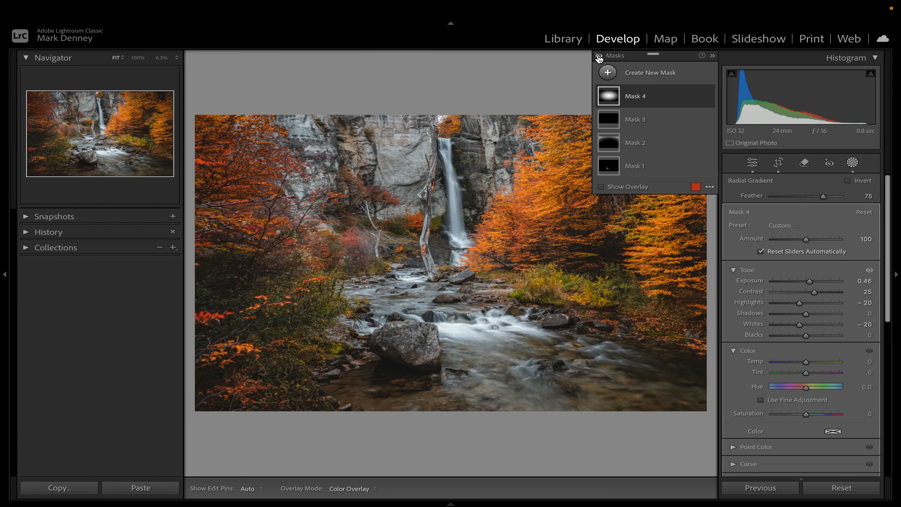
click(599, 56)
click(599, 56)
click(600, 57)
- Leave masking and compare the edited photo with its Before version
click(754, 163)
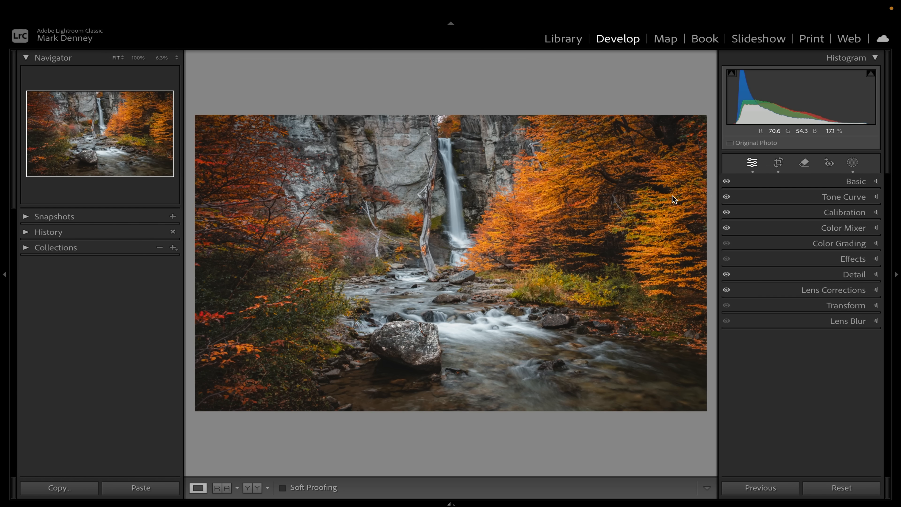
key(backslash)
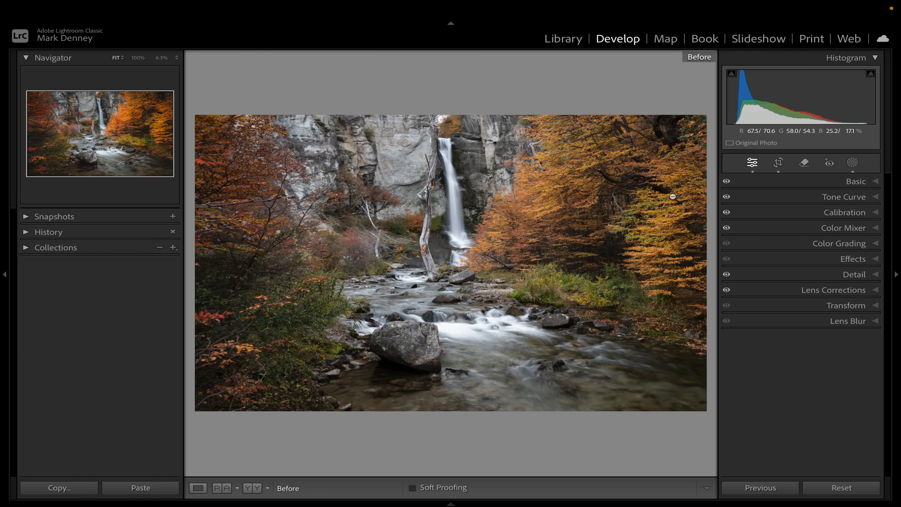
key(backslash)
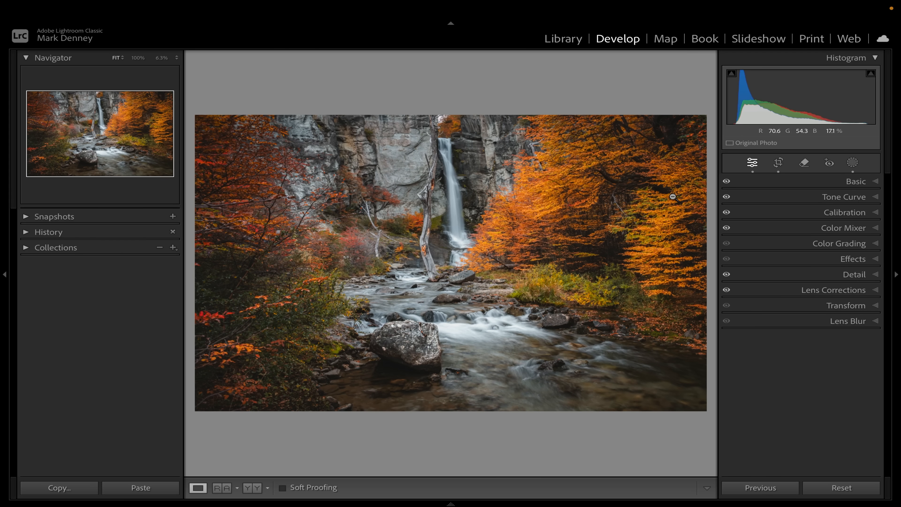
key(backslash)
key(backslash)
- Stretch Mask 4's radial gradient vertically so it slightly exceeds the photo's upper and lower edges
click(852, 163)
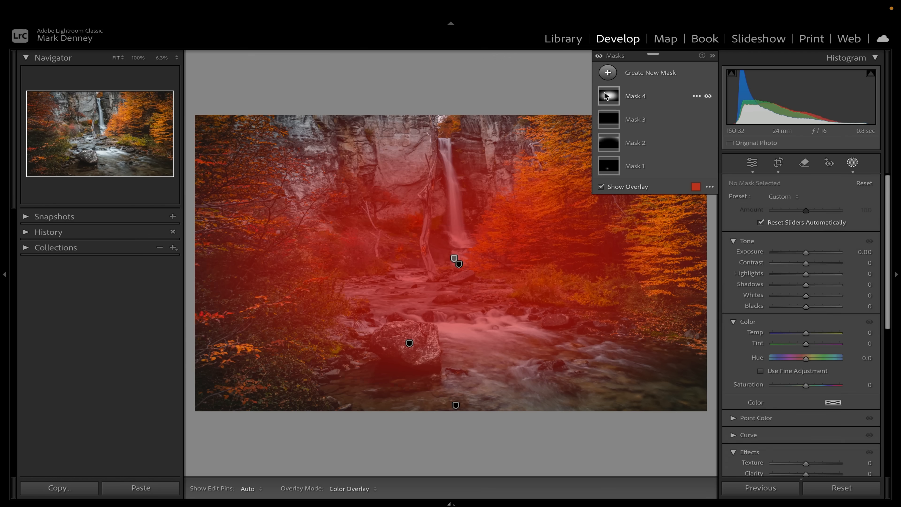
click(607, 96)
drag(453, 123, 454, 103)
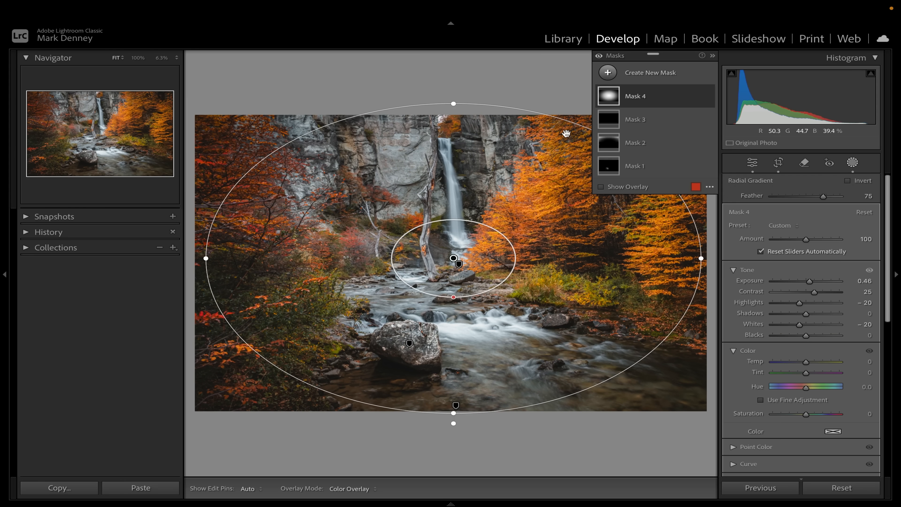
- Close the masking tools and review the final edit against the Before view of the photo
click(752, 163)
key(backslash)
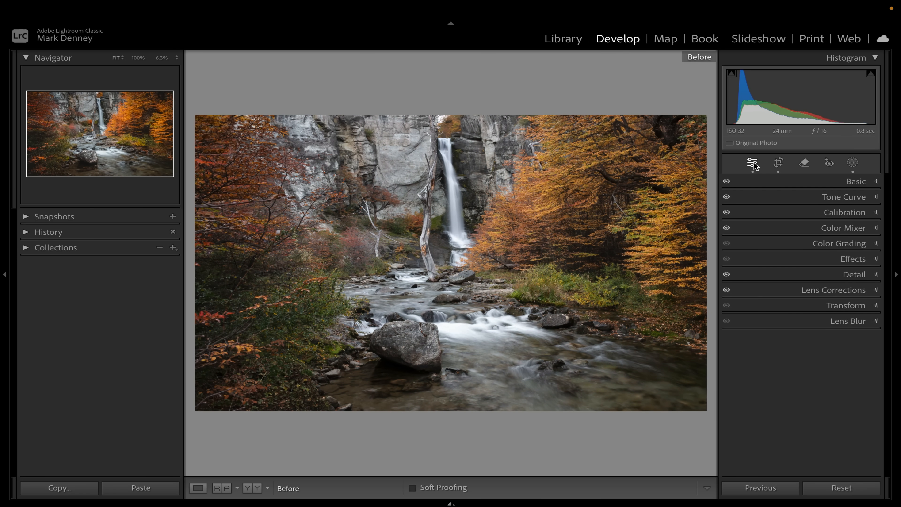
key(backslash)
key(backslash)
key(backslash)
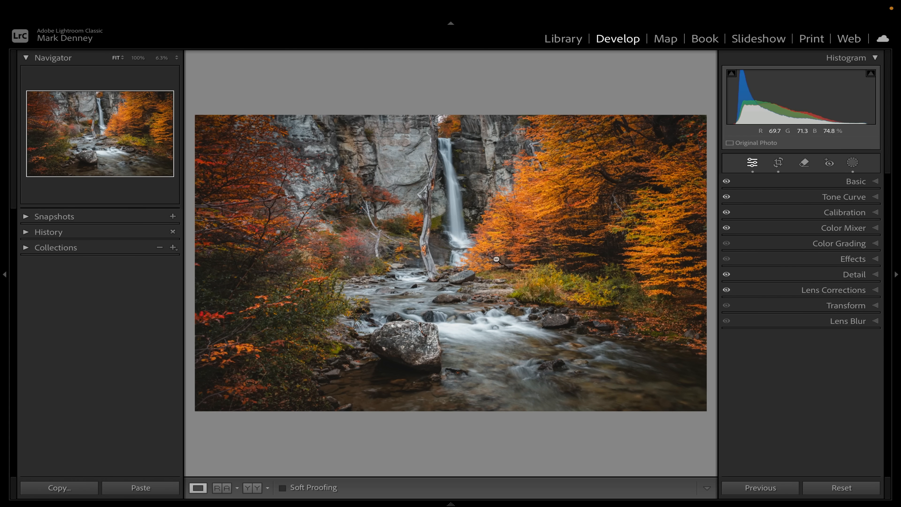